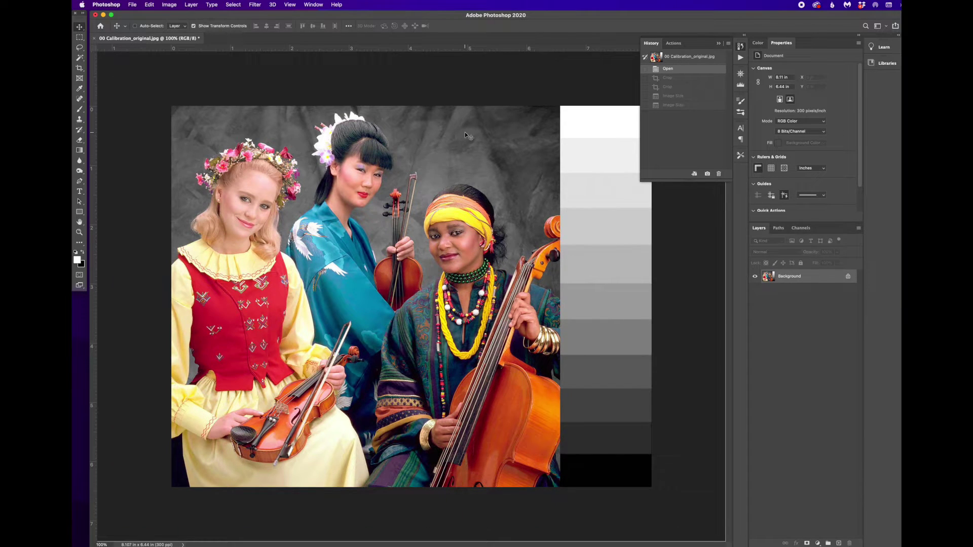
- Zoom in to pixel level on the photo, then bring the view back to 100%
key(super+equal)
key(super+equal)
key(super+equal)
key(super+equal)
key(super+equal)
key(super+equal)
key(super+equal)
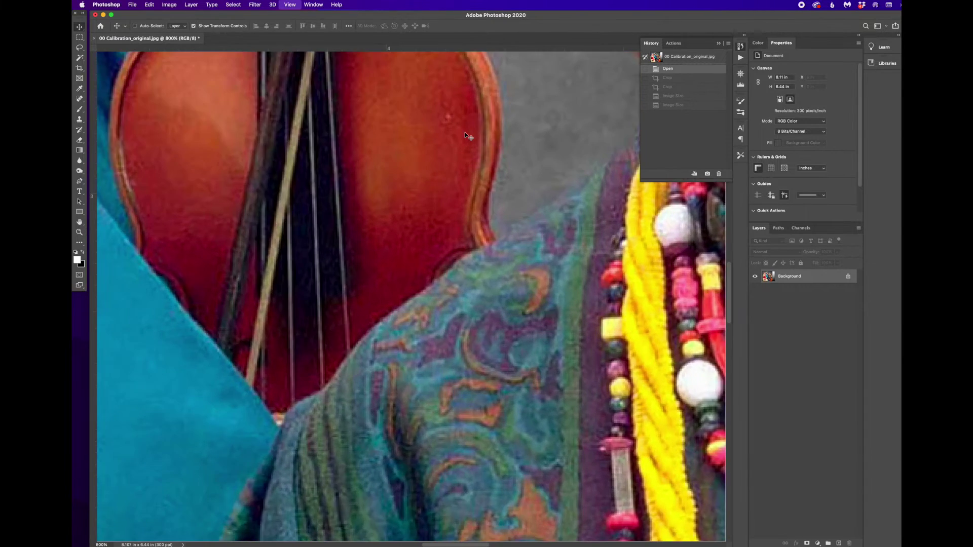
key(super+equal)
key(super+equal)
key(super+equal)
key(super+equal)
key(super+equal)
key(super+equal)
key(super+equal)
key(super+equal)
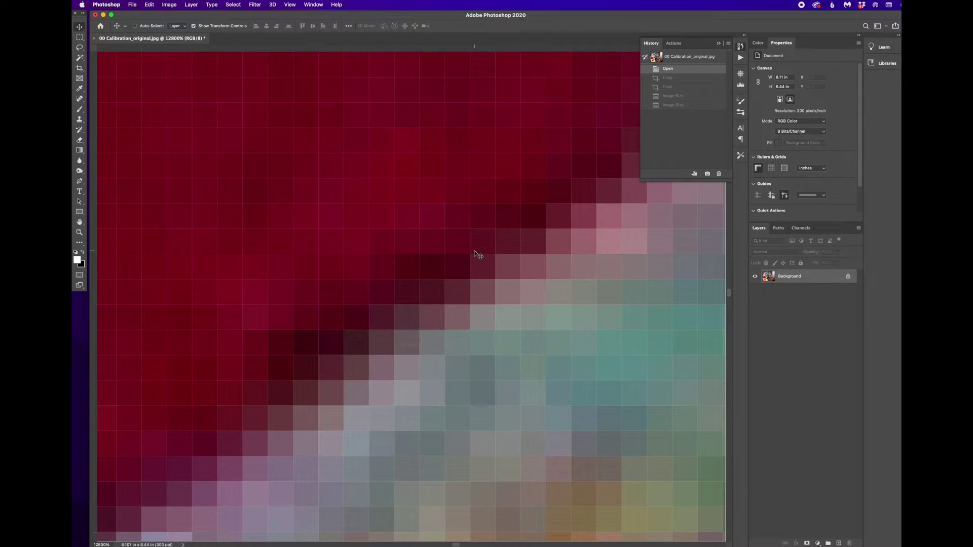
key(super+minus)
key(super+minus)
key(super+minus)
key(super+minus)
key(super+minus)
key(super+minus)
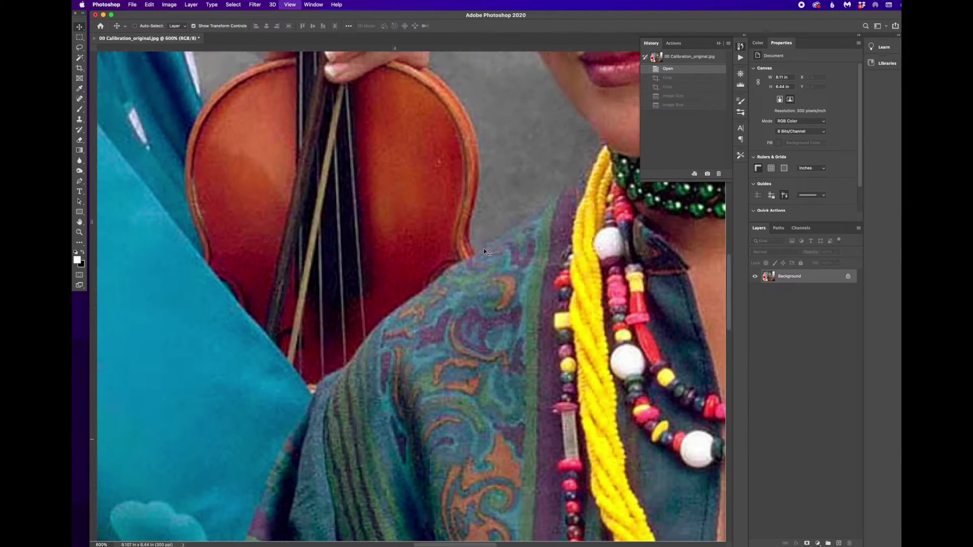
key(super+minus)
key(super+minus)
key(super+minus)
key(super+minus)
key(super+minus)
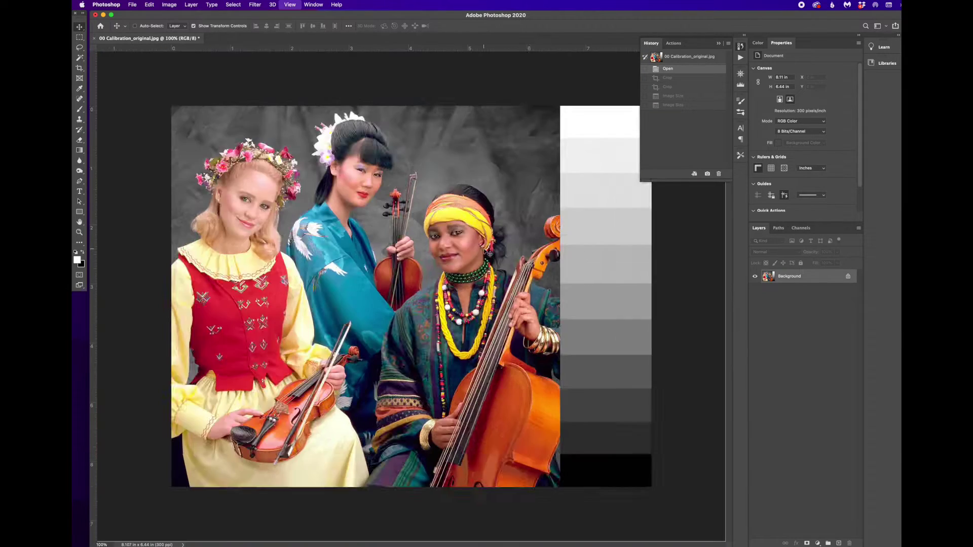
key(super+minus)
key(super+plus)
key(super)
- Preview the photo as a Threshold adjustment below level 128, then cancel it
click(169, 5)
mouse_move(180, 29)
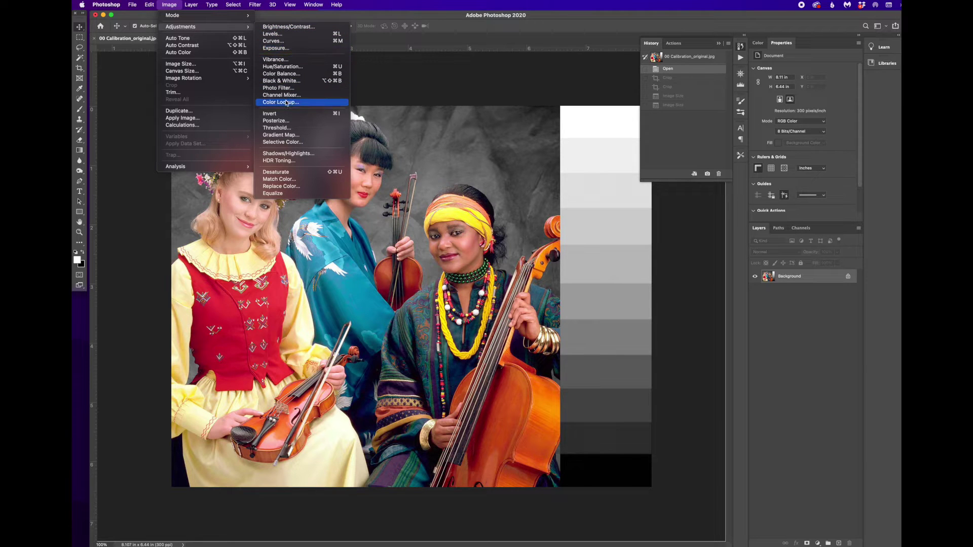
click(280, 128)
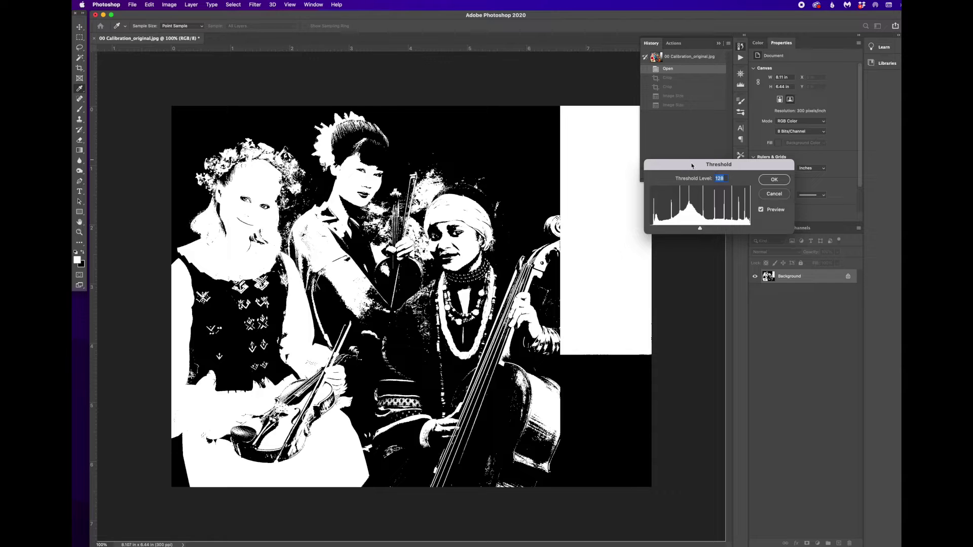
drag(693, 166, 613, 214)
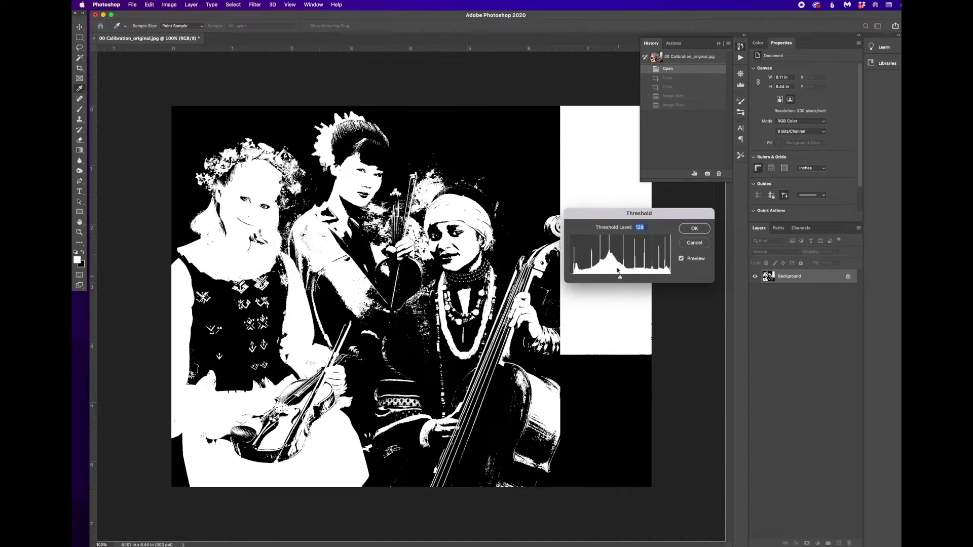
drag(602, 214, 436, 70)
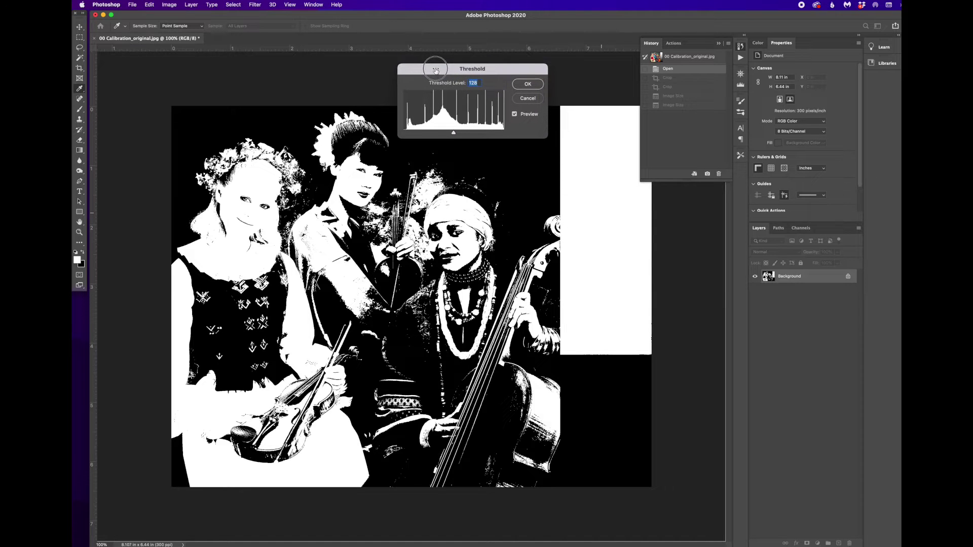
mouse_move(454, 133)
mouse_down()
mouse_move(438, 135)
mouse_move(502, 135)
mouse_move(449, 136)
mouse_up()
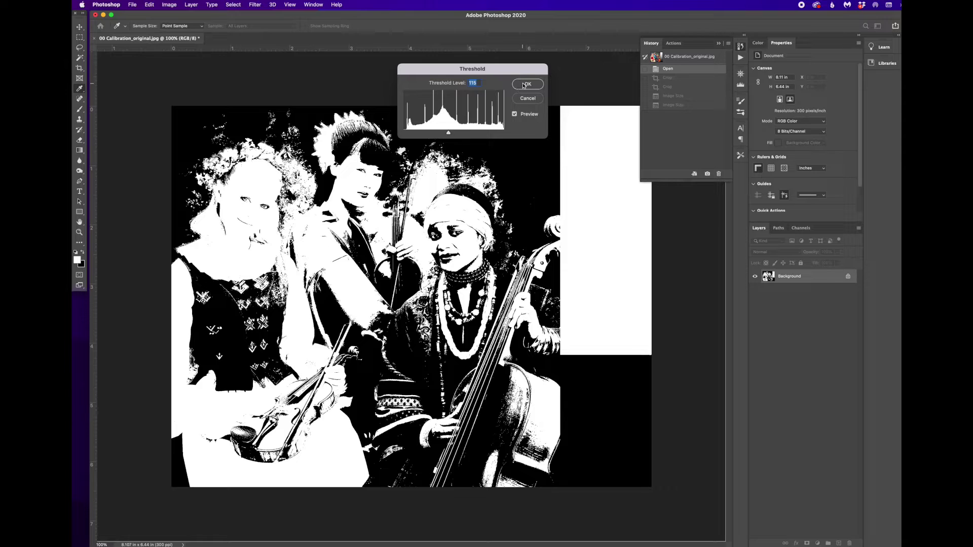
click(527, 99)
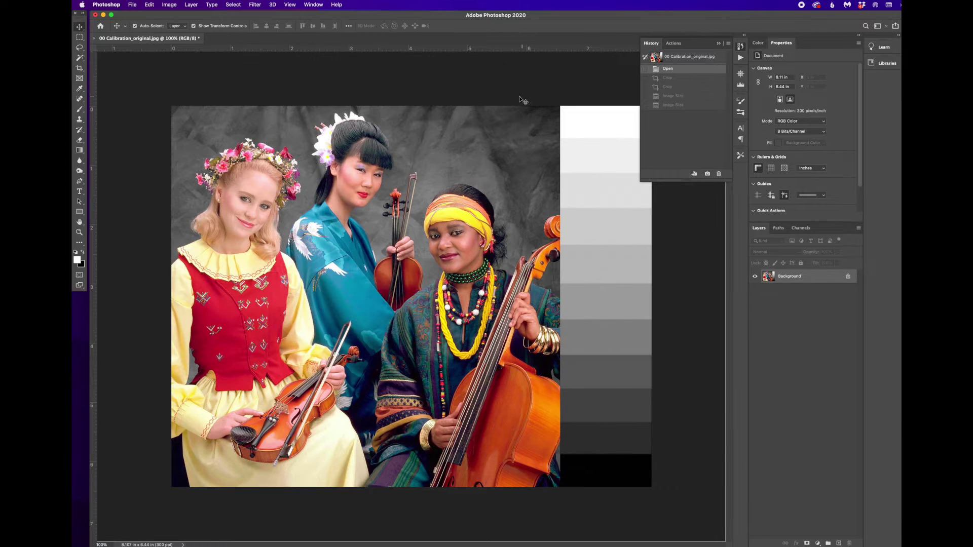
- Choose Grayscale from the Image > Mode submenu
click(170, 6)
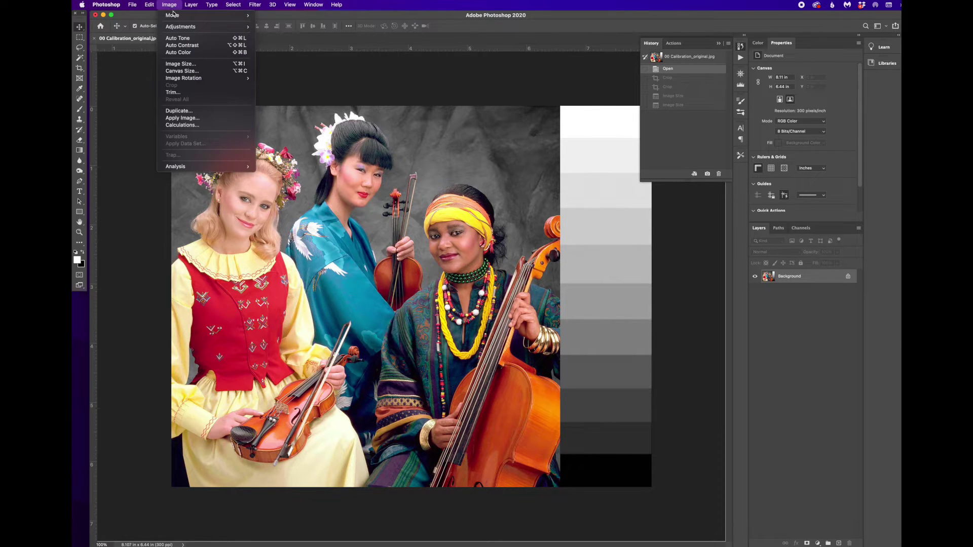
mouse_move(175, 16)
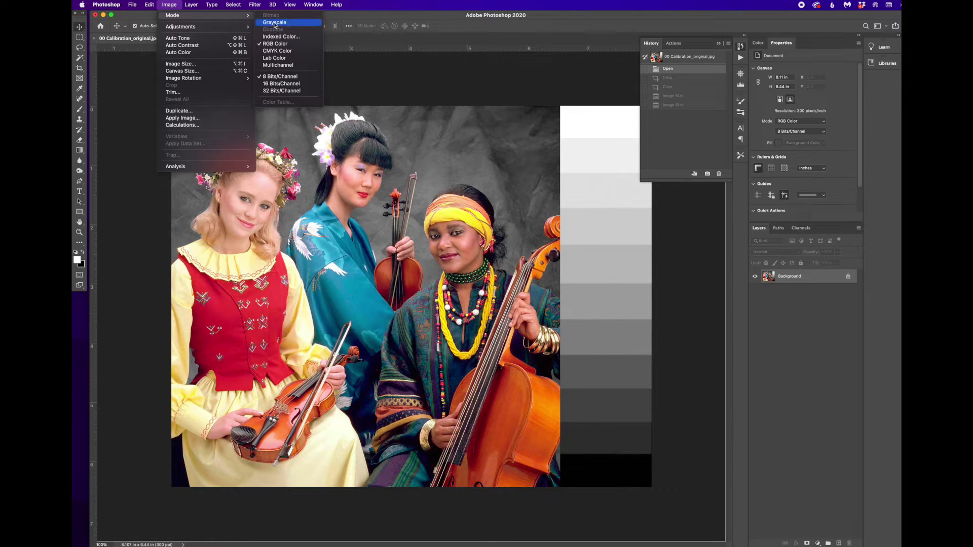
click(274, 24)
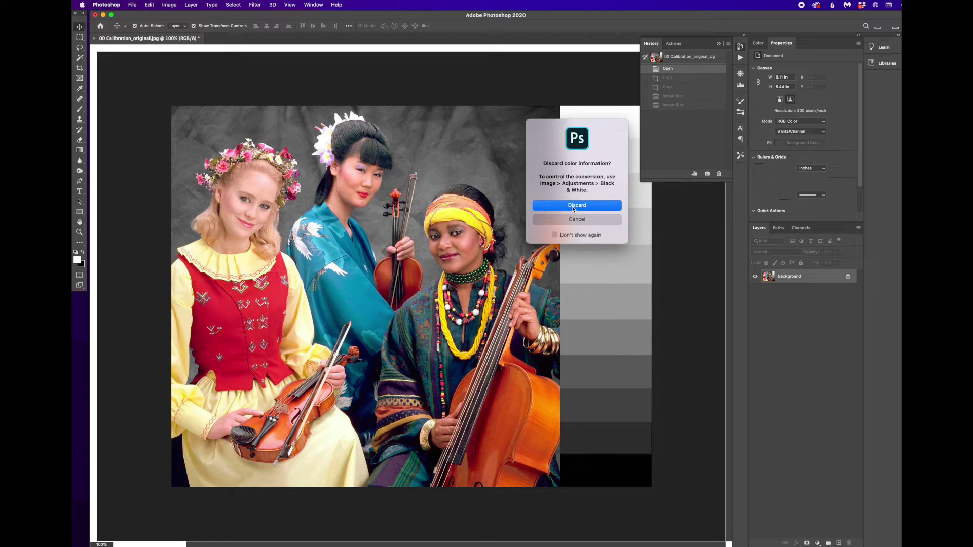
- Discard the colour information to complete the Grayscale conversion
click(574, 206)
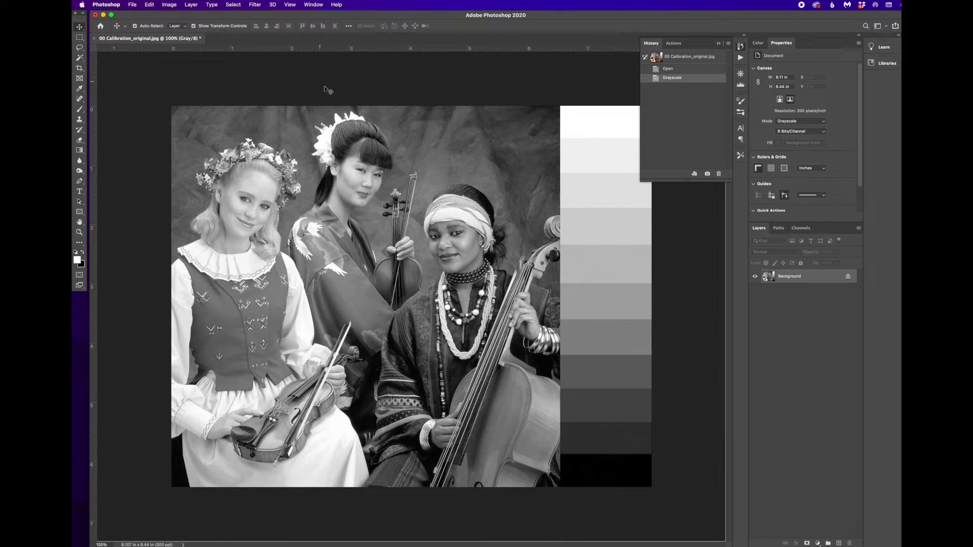
click(170, 5)
- Open the Bitmap conversion dialog from Image > Mode
mouse_move(177, 16)
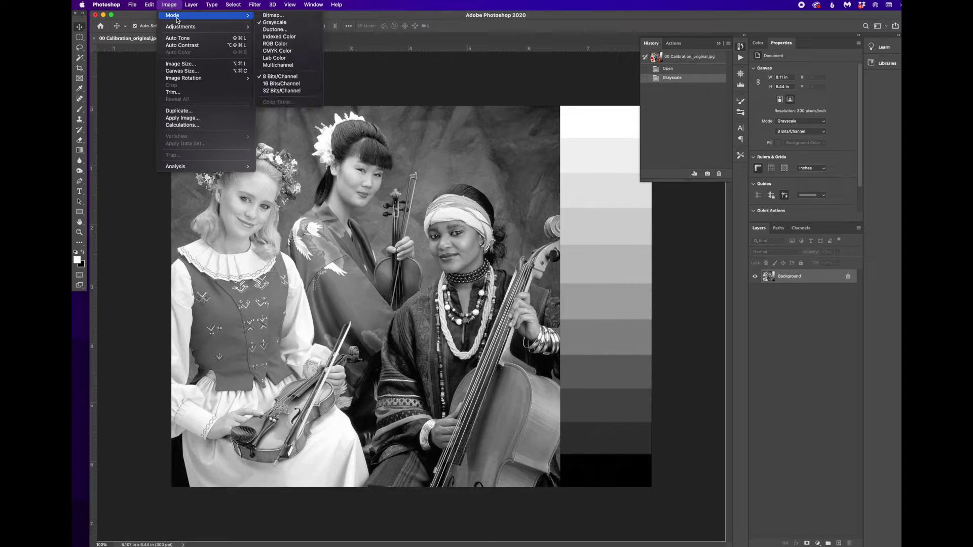
click(287, 15)
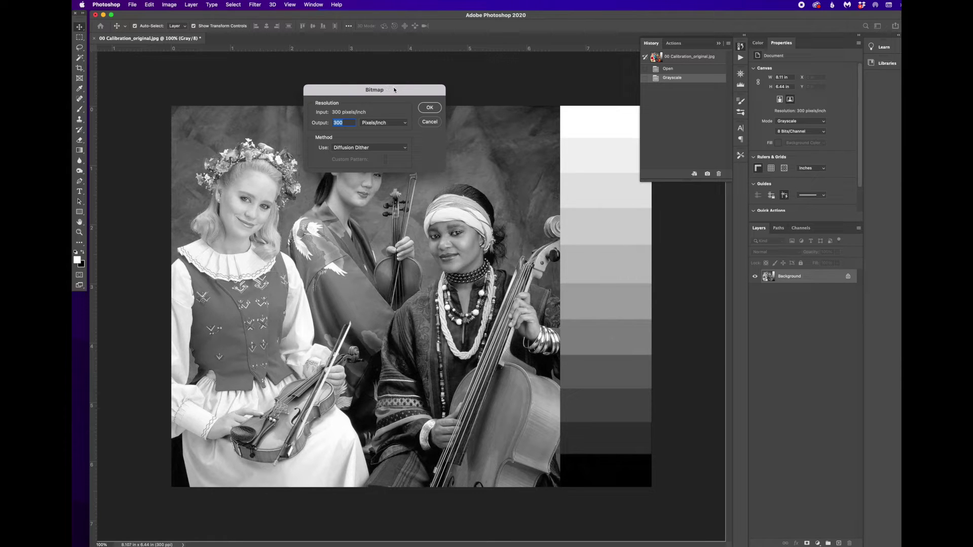
- Move the Bitmap dialog off the photo and enter 100 as the output resolution
drag(394, 90, 466, 66)
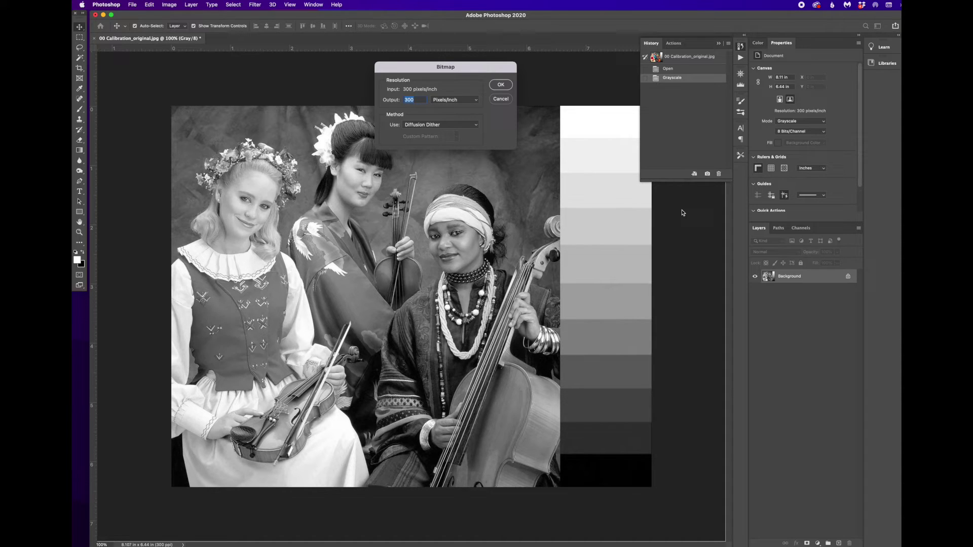
text(1)
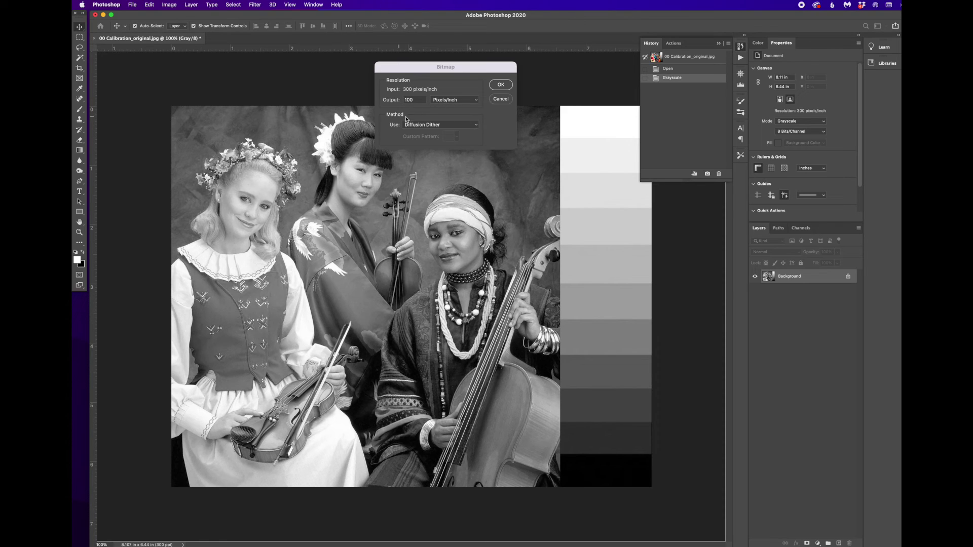
- Switch the Bitmap conversion method to 50% Threshold
click(447, 127)
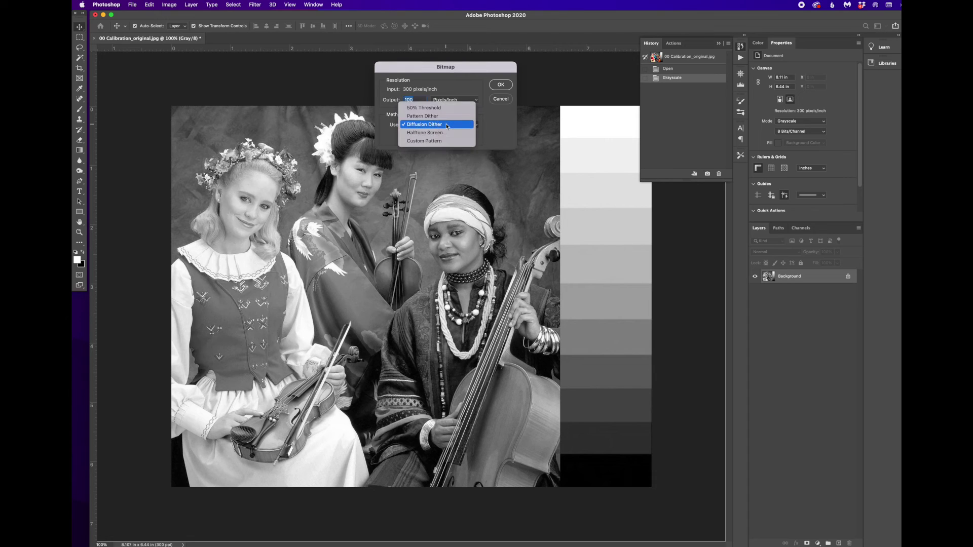
click(425, 108)
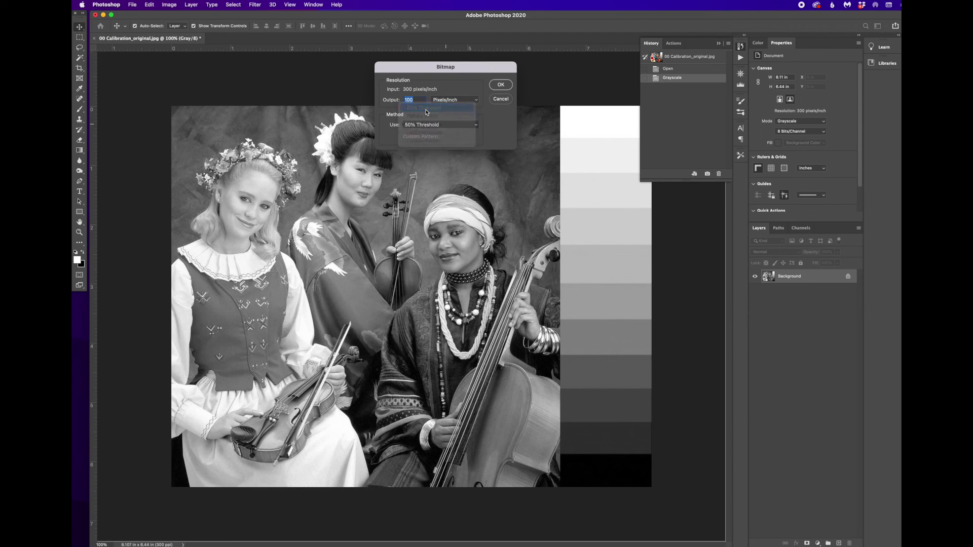
- Apply the 50% Threshold bitmap conversion and zoom in on the result
click(501, 85)
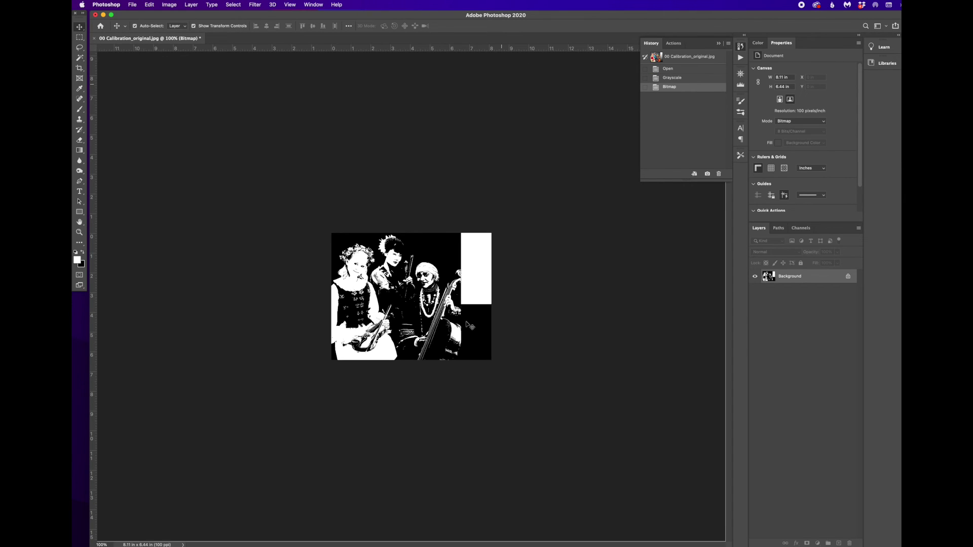
key(super+equal)
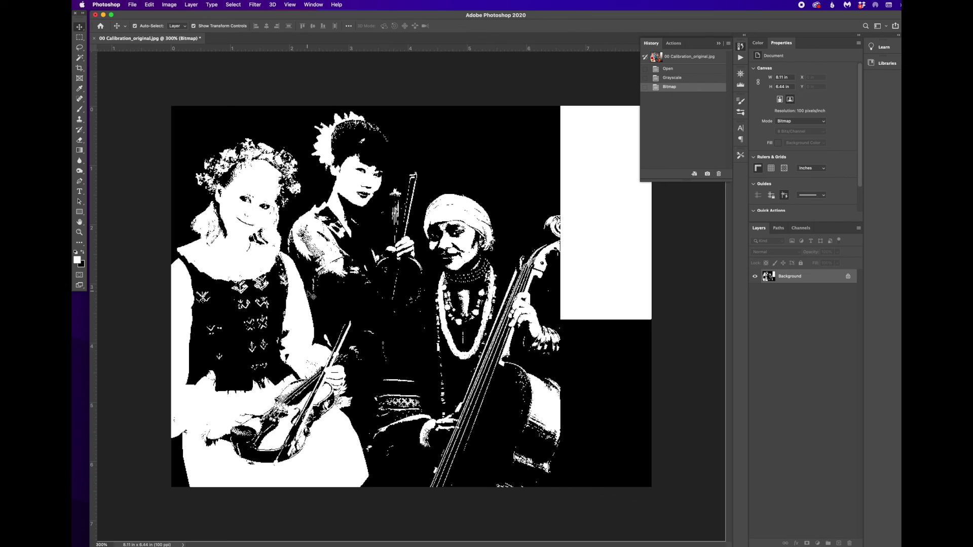
- Undo the threshold bitmap and reconvert the photo to Bitmap using Diffusion Dither
key(super+z)
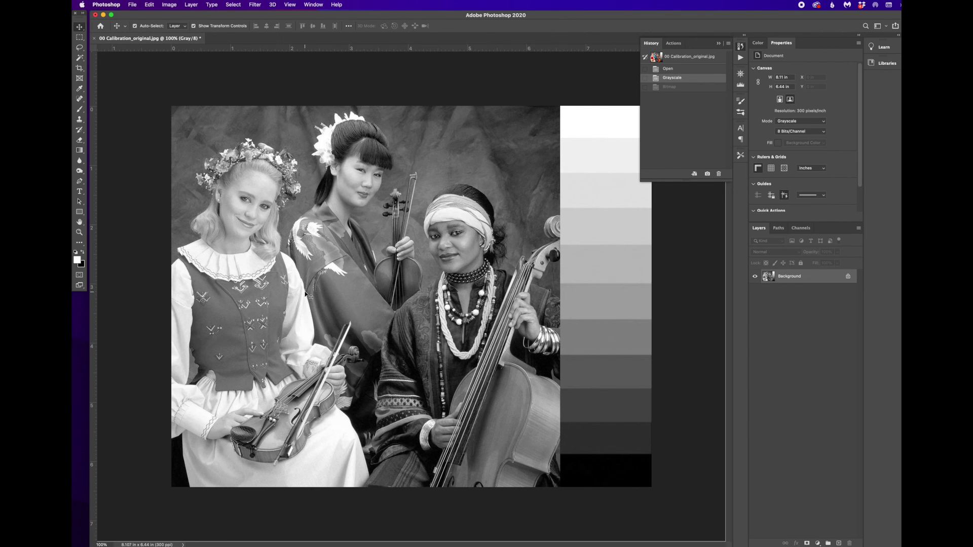
click(170, 5)
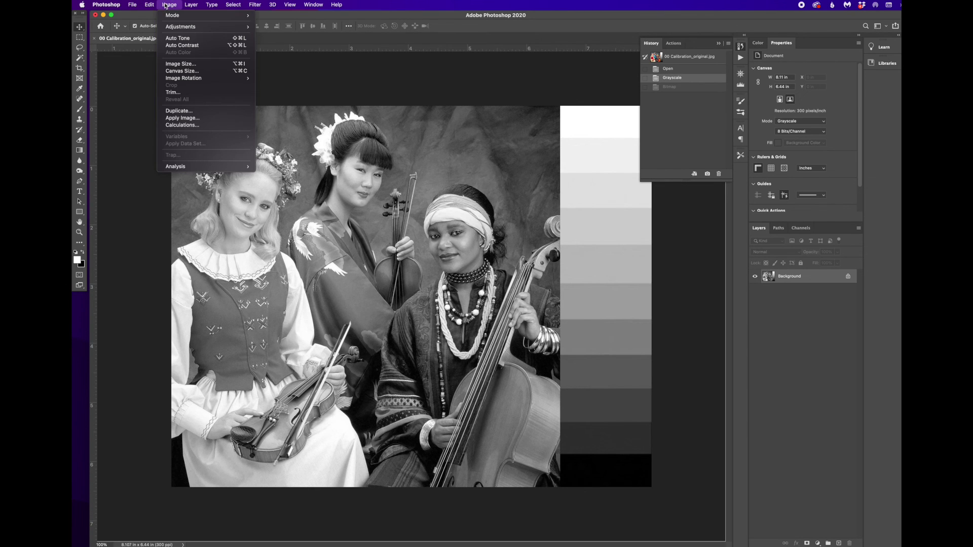
mouse_move(219, 16)
click(269, 15)
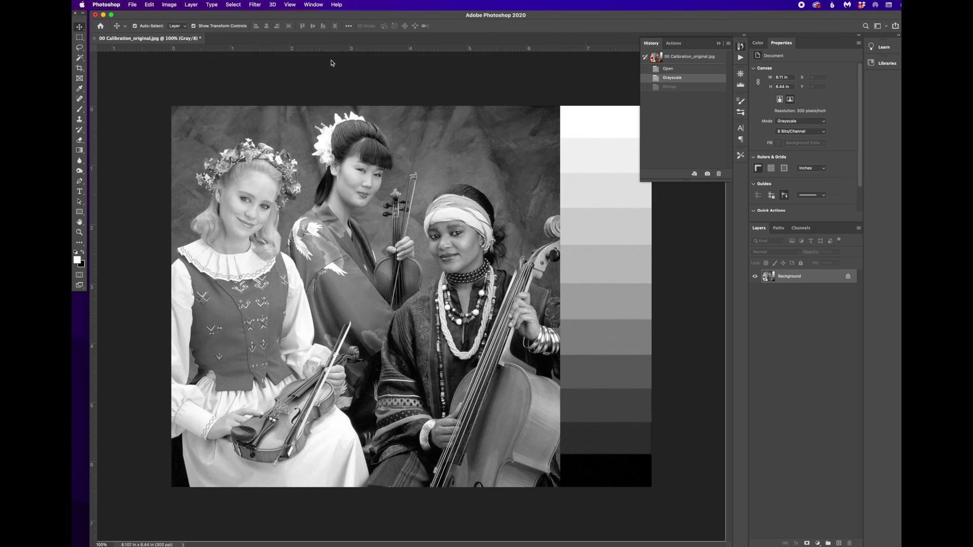
click(461, 125)
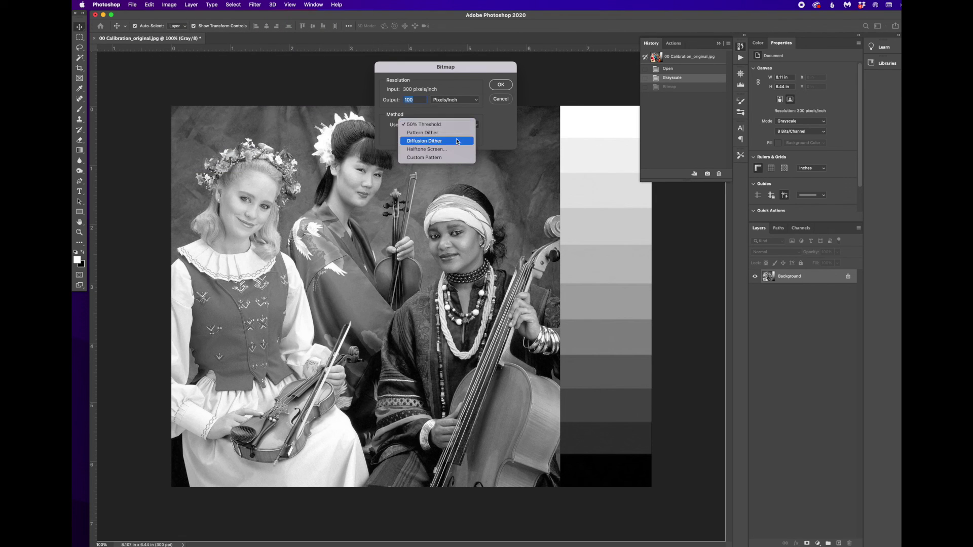
click(452, 144)
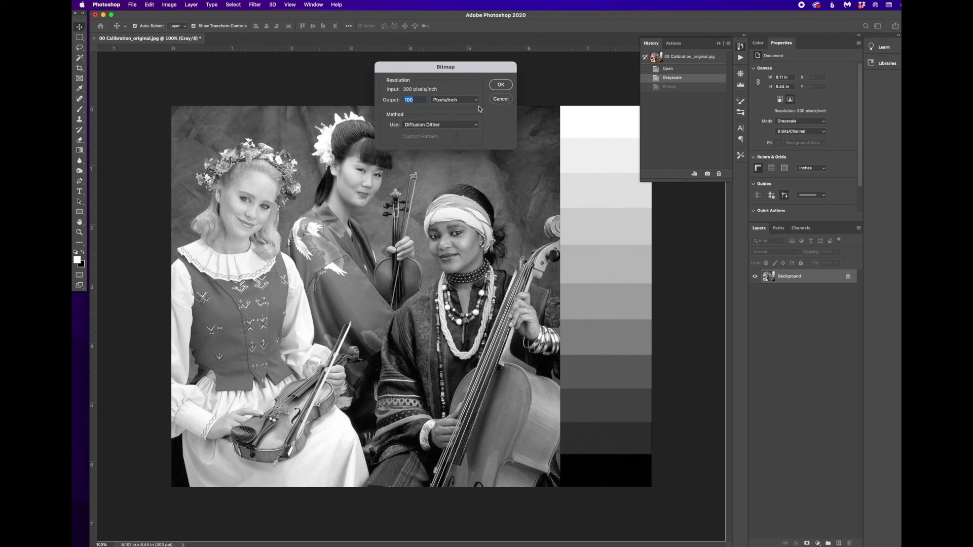
click(501, 85)
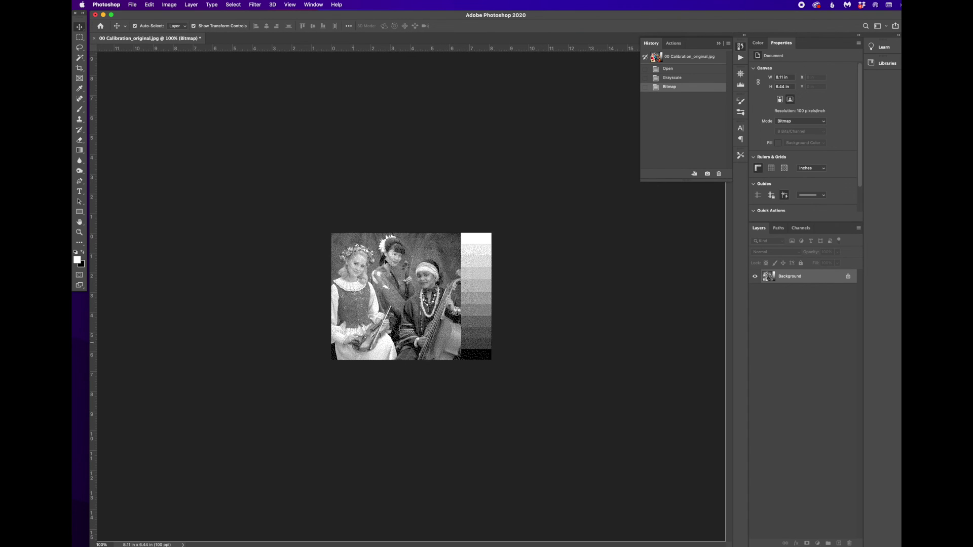
- Zoom in until the individual black-and-white dither pixels are visible
key(super+plus)
key(super+plus)
key(super+plus)
key(super+plus)
key(super+plus)
key(super+plus)
key(super+plus)
key(super+plus)
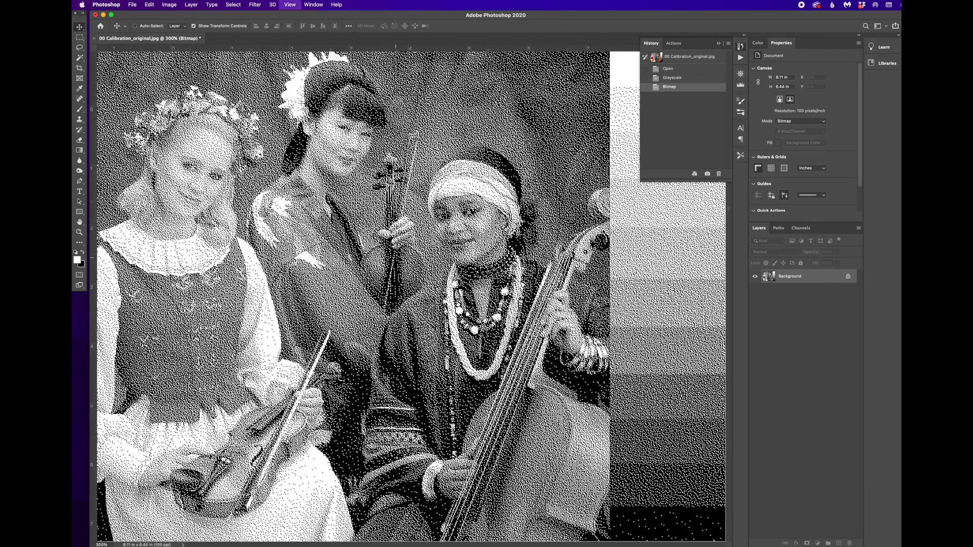
key(super+plus)
key(super+plus)
key(super+plus)
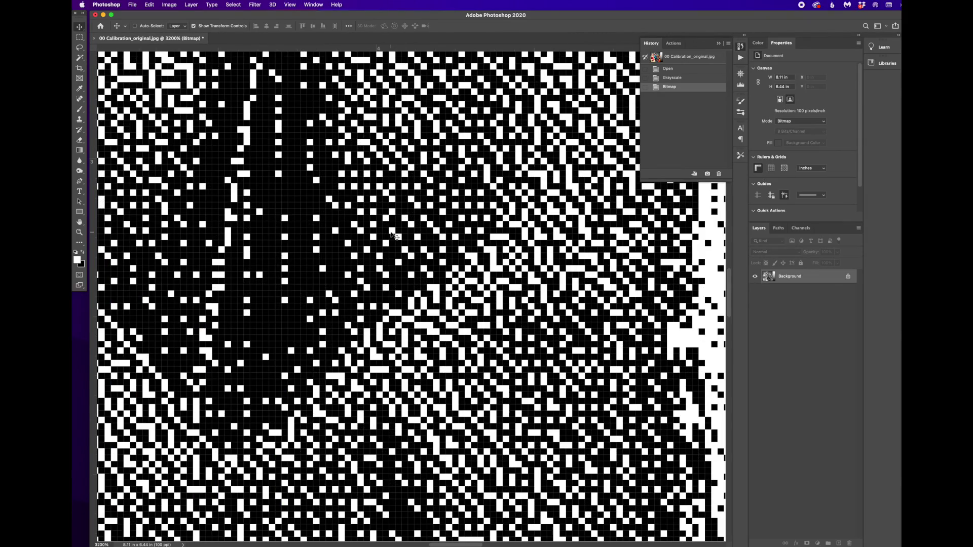